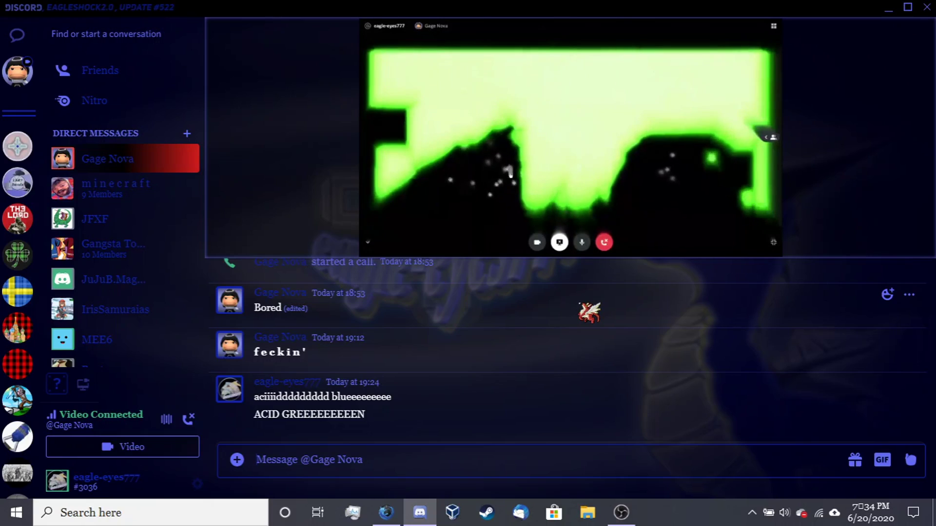
Expand the Gage Nova call video to full screen to show the acid-green feedback loop
left_click(918, 228)
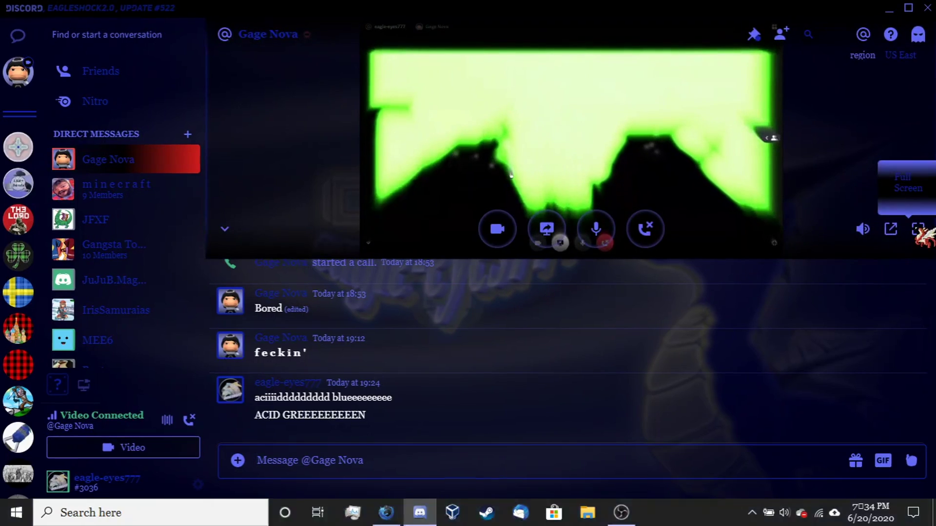
left_click(918, 228)
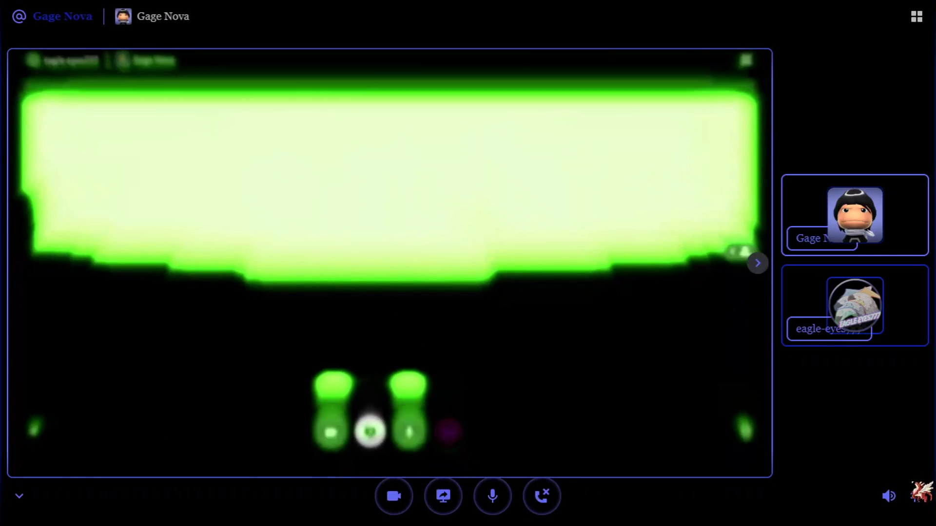
left_click(918, 495)
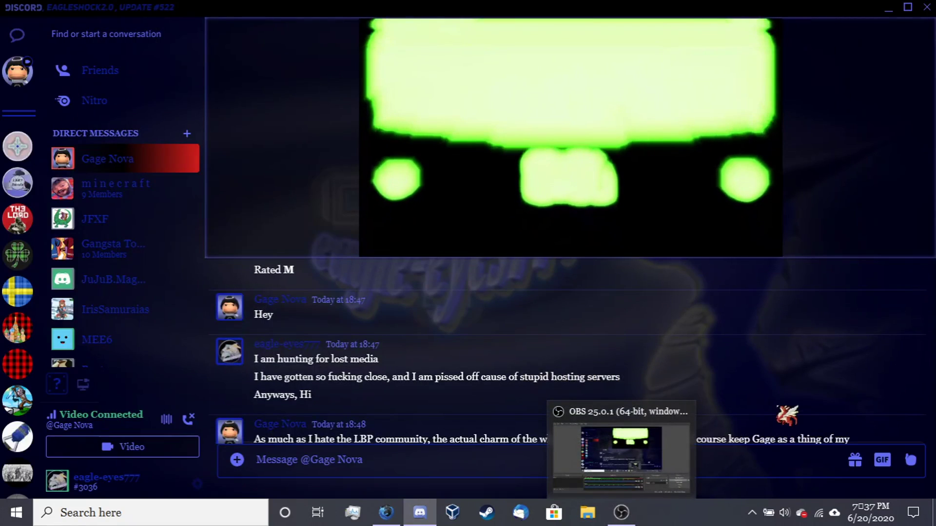
scroll(787, 415, "down", 5)
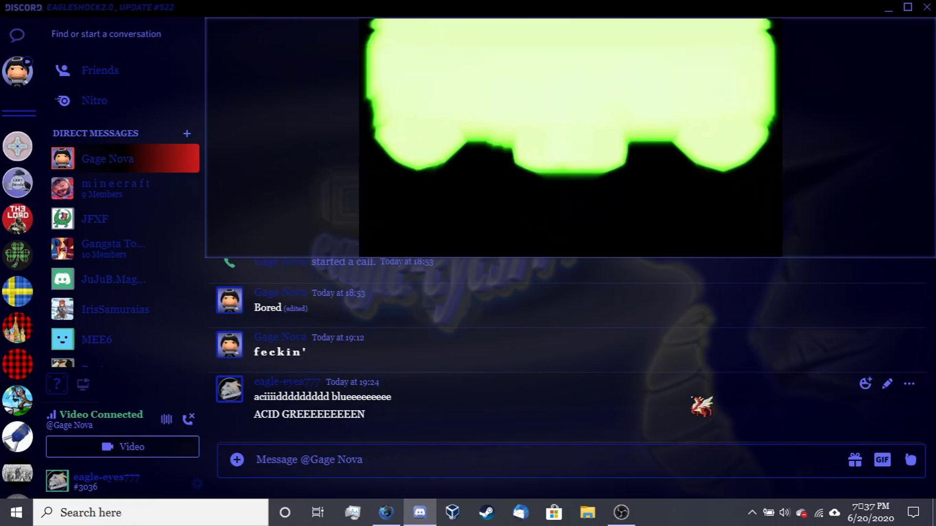
mouse_move(571, 139)
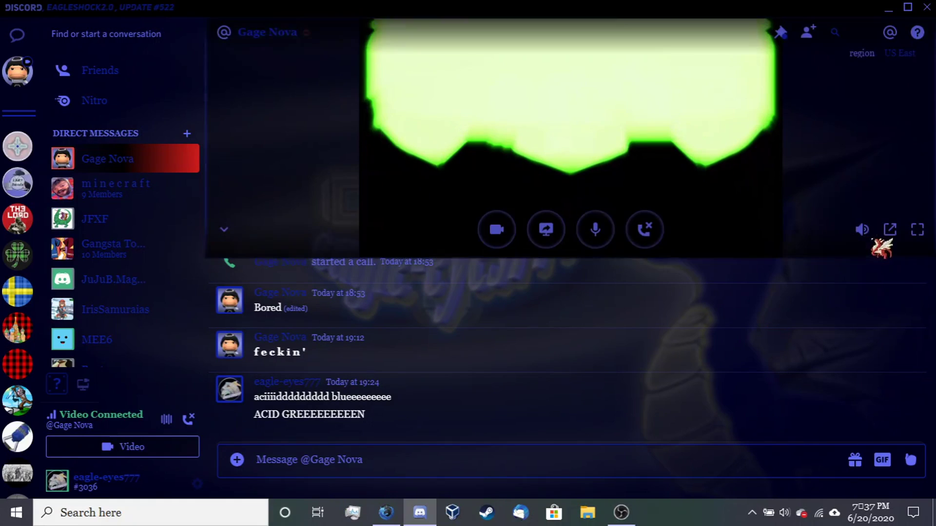
left_click(920, 229)
left_click(920, 230)
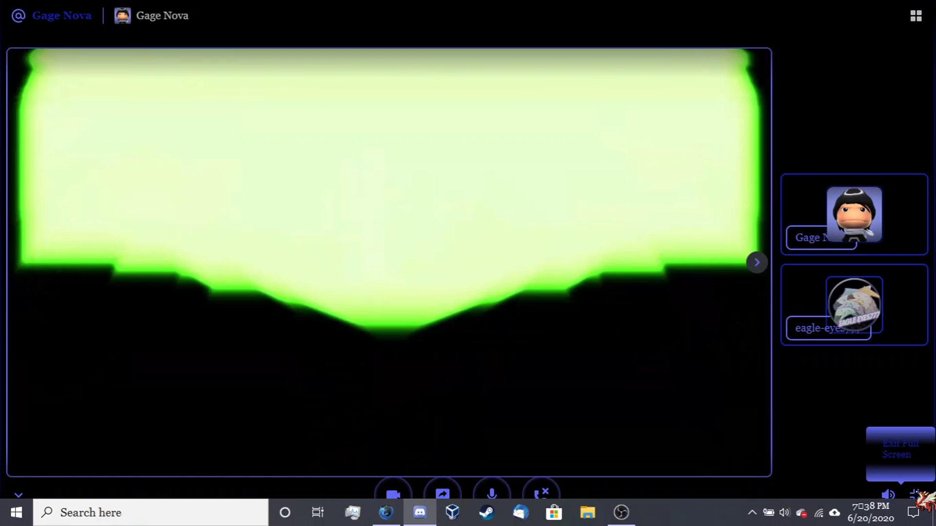
Exit the full-screen Gage Nova call and switch to the OBS Studio recording window
left_click(922, 499)
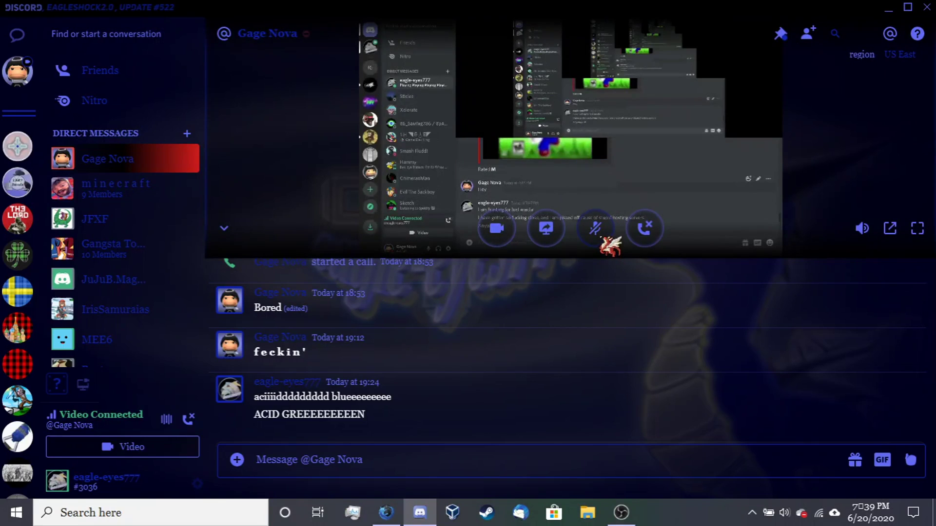
left_click(620, 513)
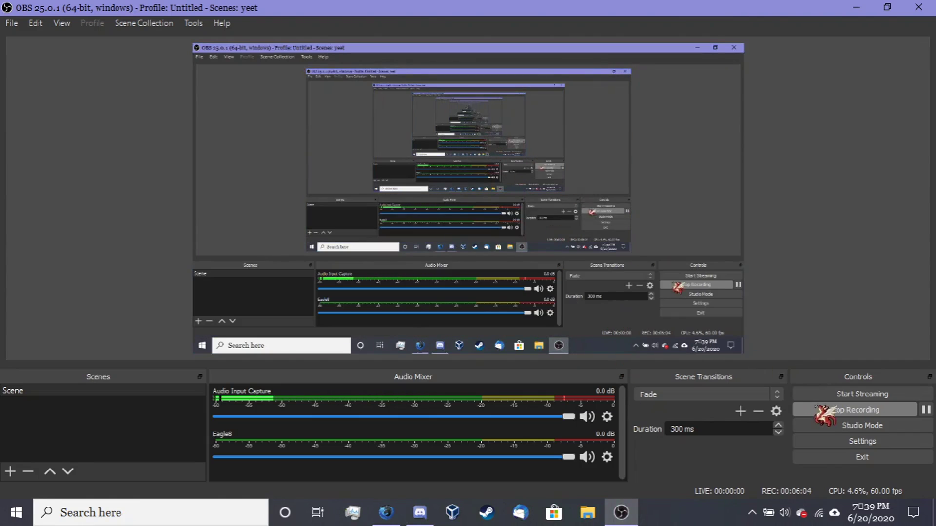